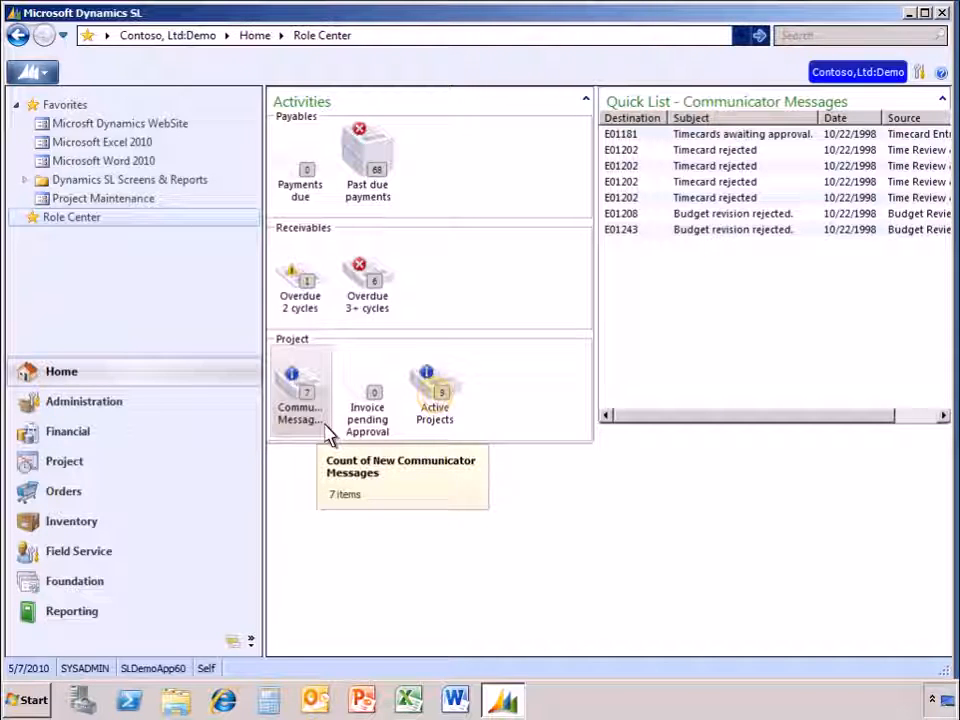
- List the active projects and open Project Maintenance for the Game Development project
click(437, 402)
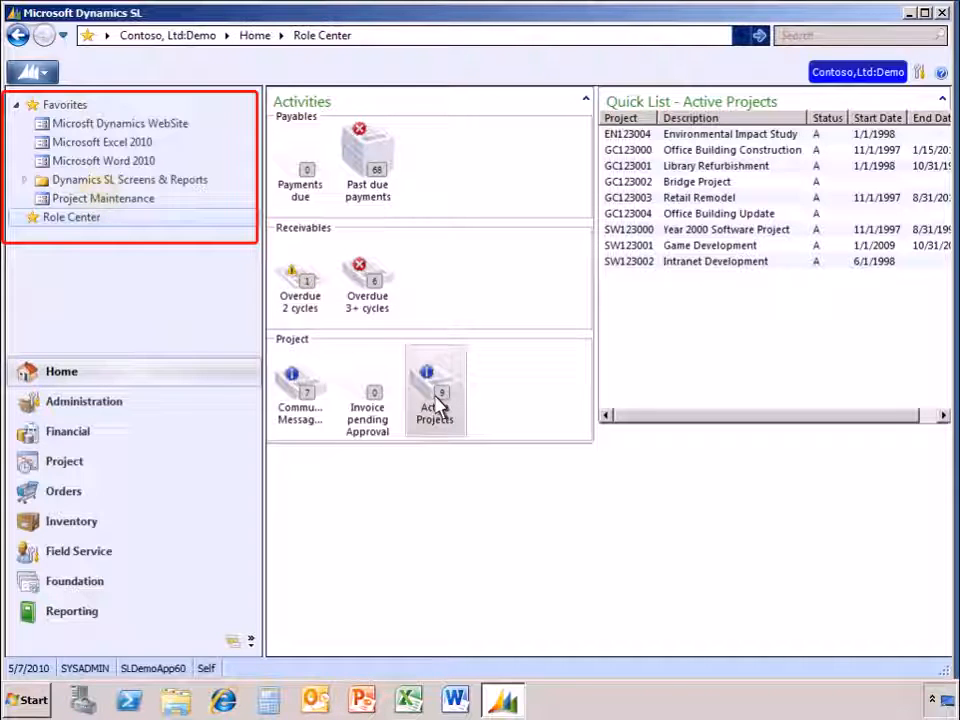
click(105, 200)
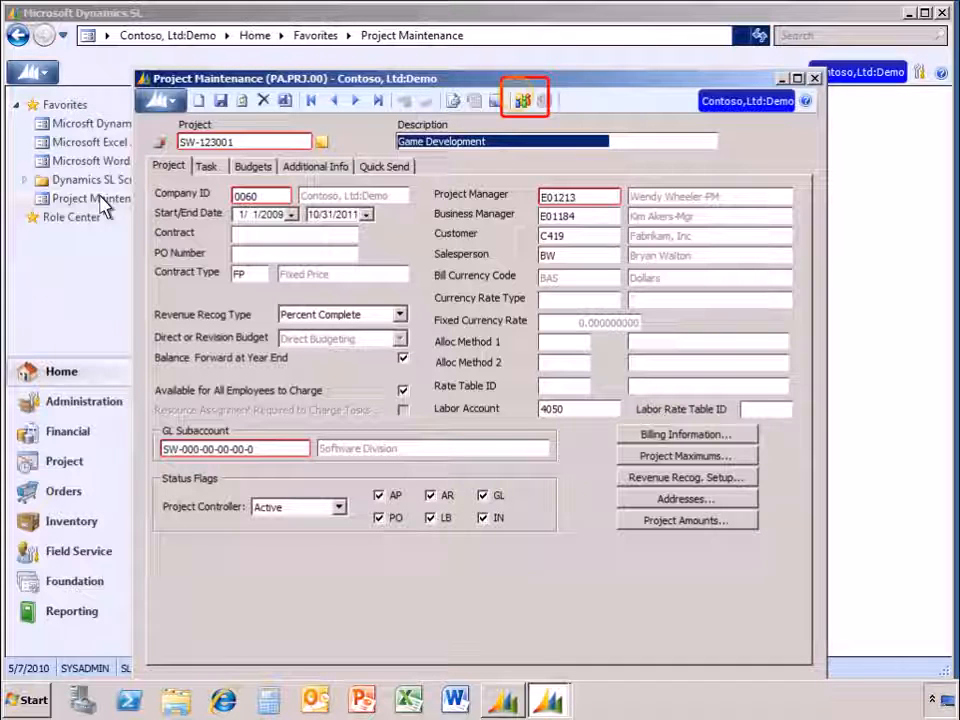
- Create a new SharePoint site for the project, titled Game Development with the description Fabrikam Game Development
click(521, 101)
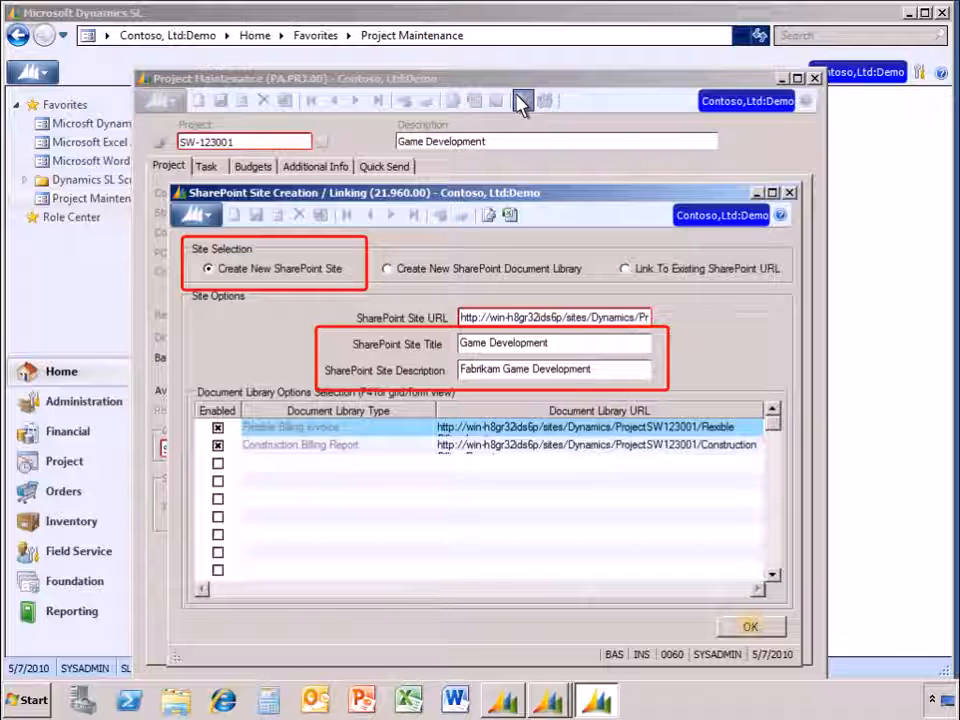
click(750, 626)
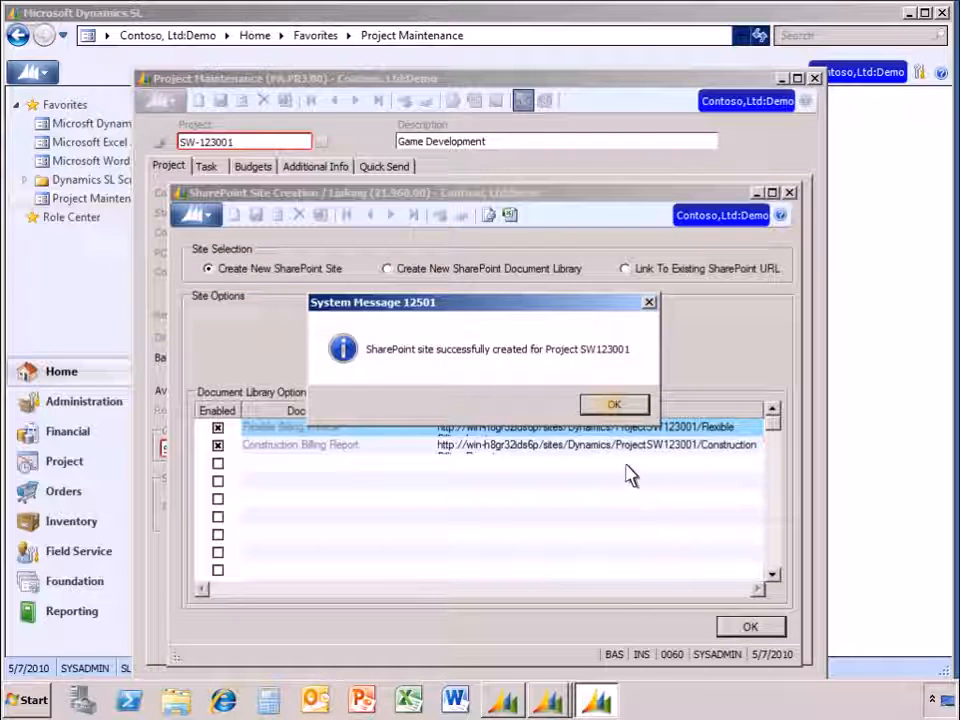
click(614, 404)
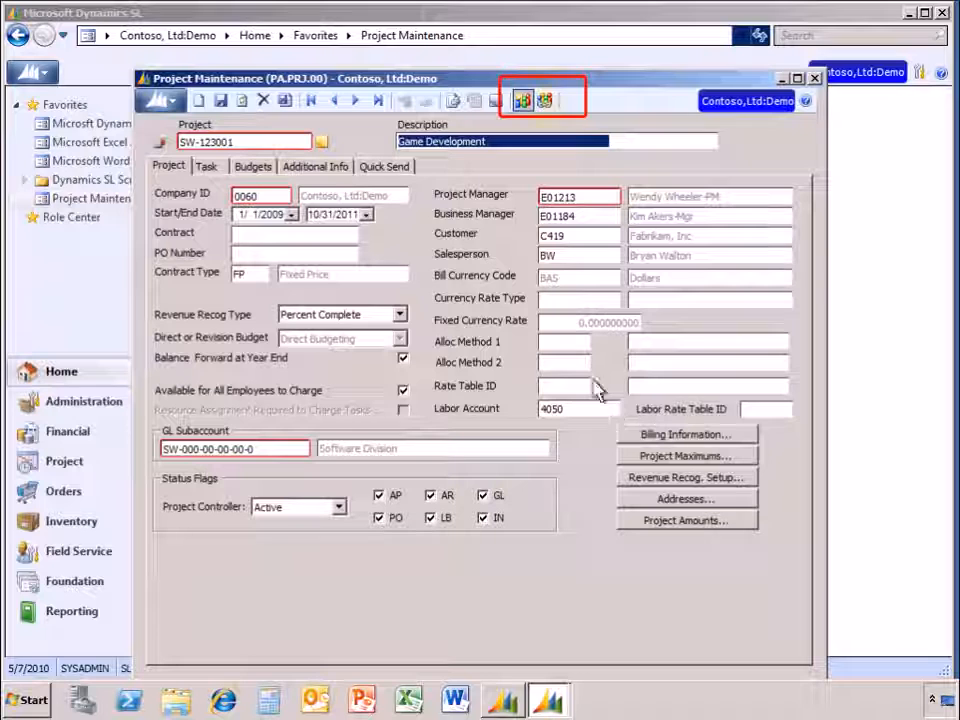
- View the project's new SharePoint site in the browser, and close both the site and Project Maintenance
click(545, 101)
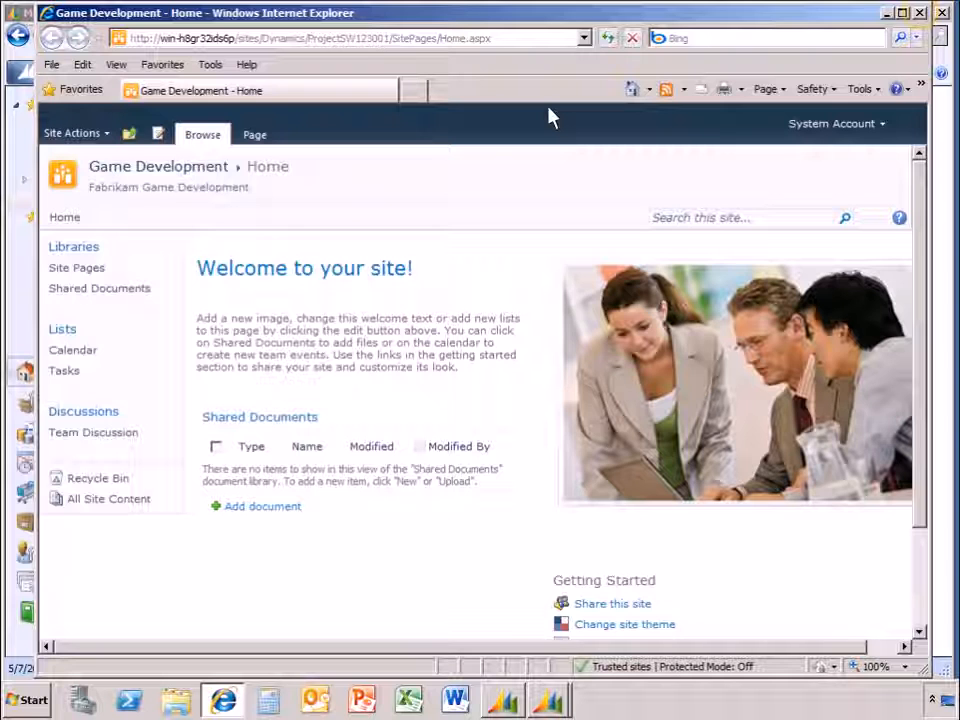
click(919, 13)
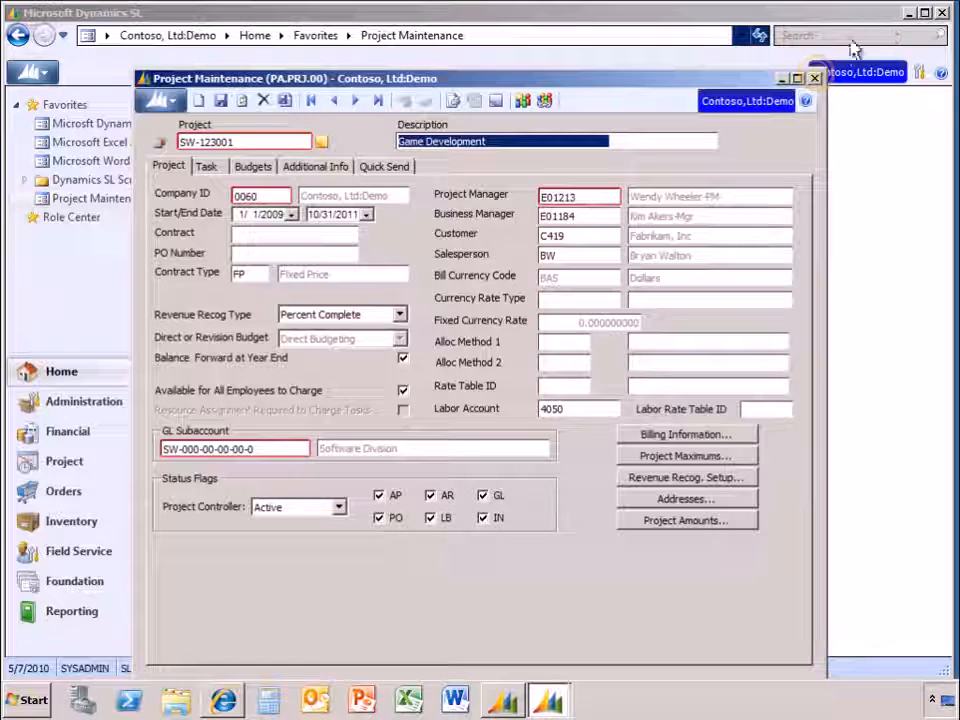
click(815, 77)
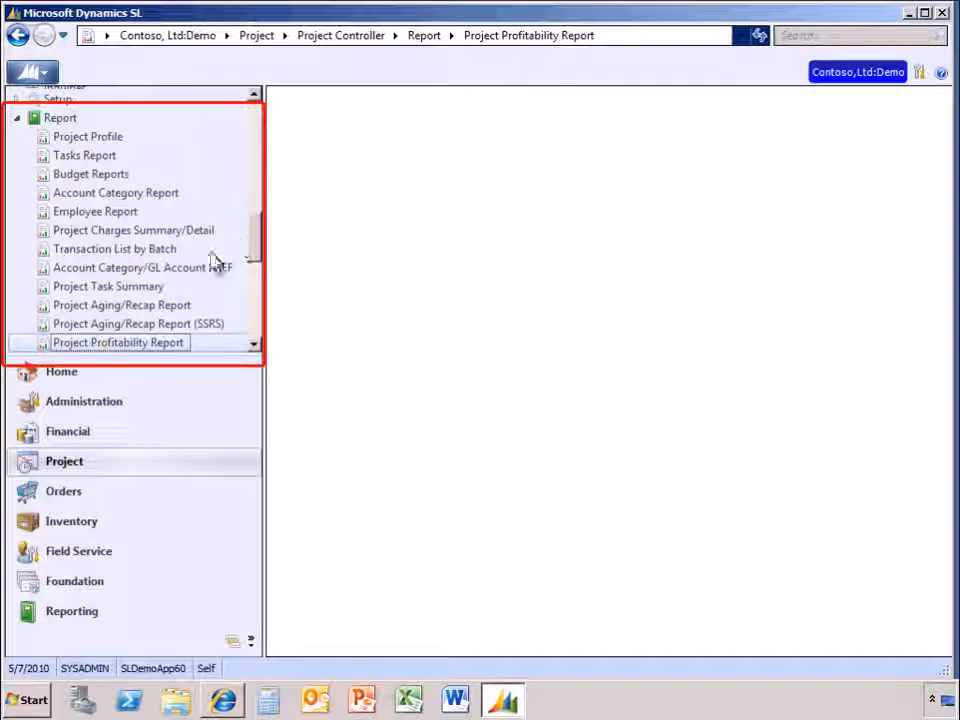
- Open the Project Profitability Report and set its printer options to upload to SharePoint as a Microsoft Office Word file
double_click(106, 346)
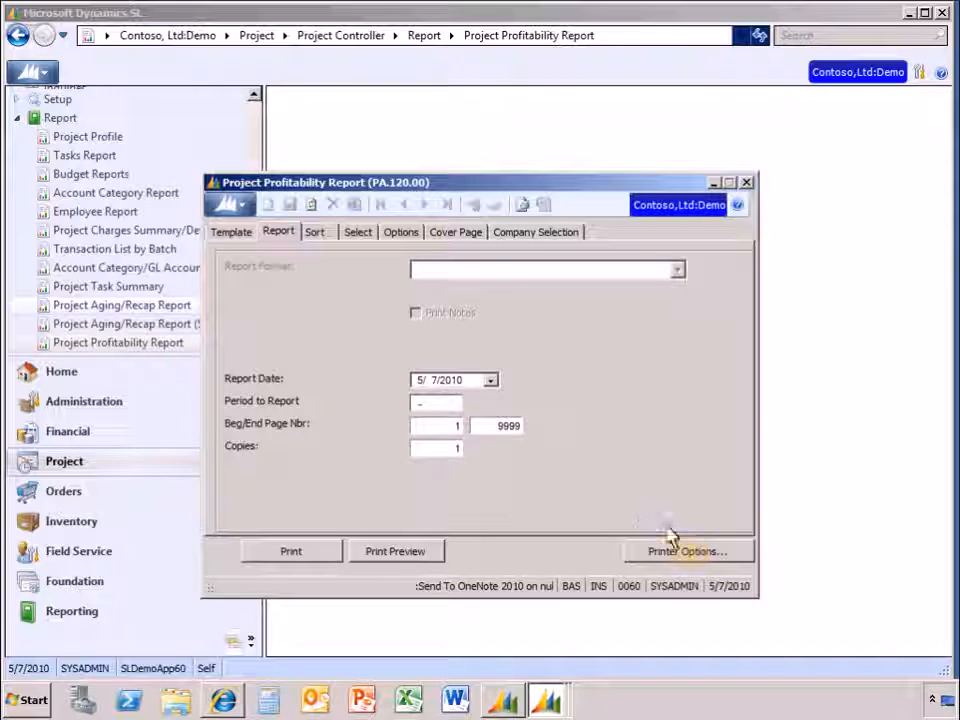
click(694, 558)
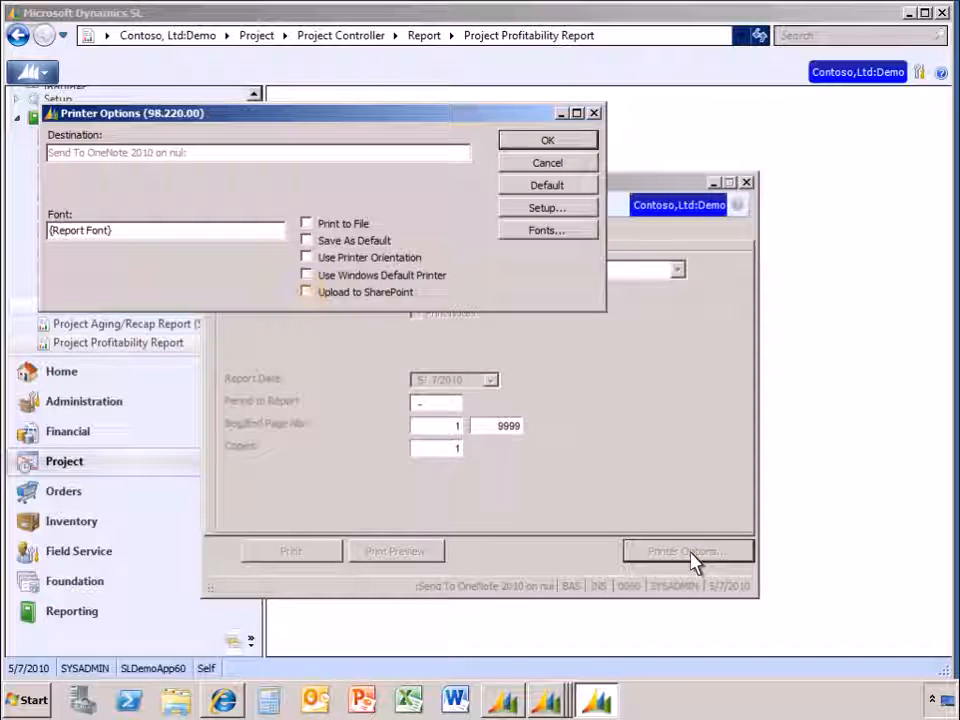
click(310, 296)
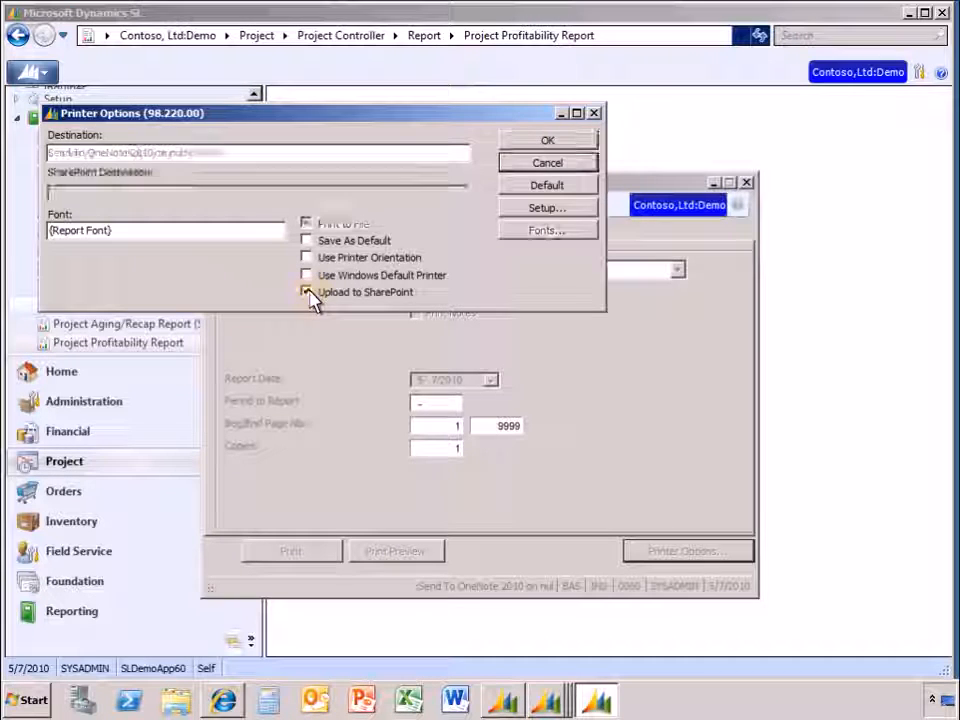
click(552, 217)
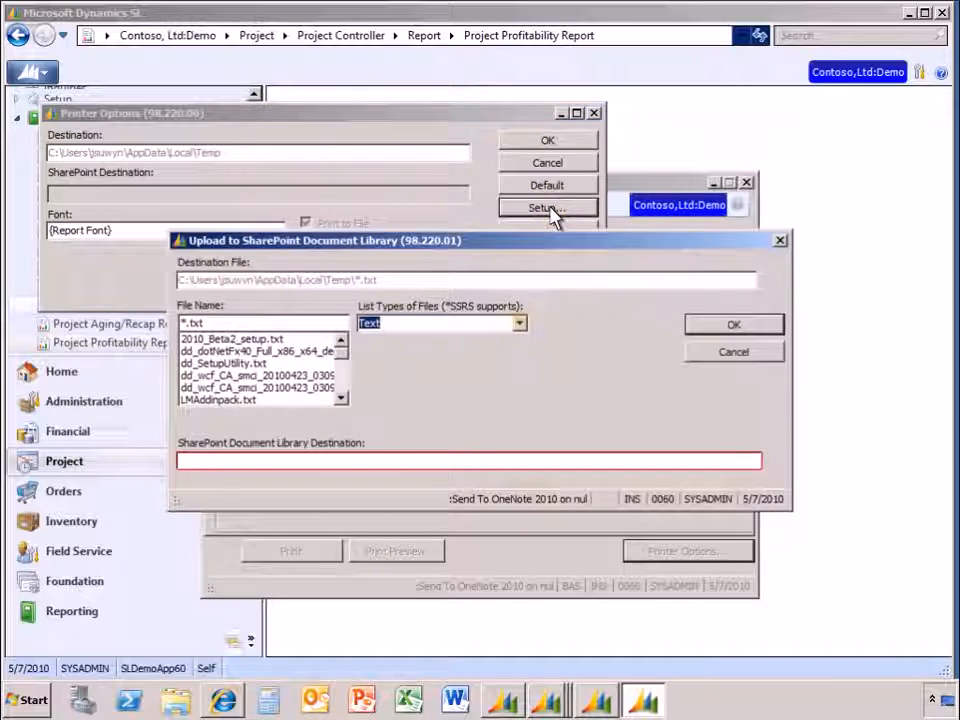
click(520, 325)
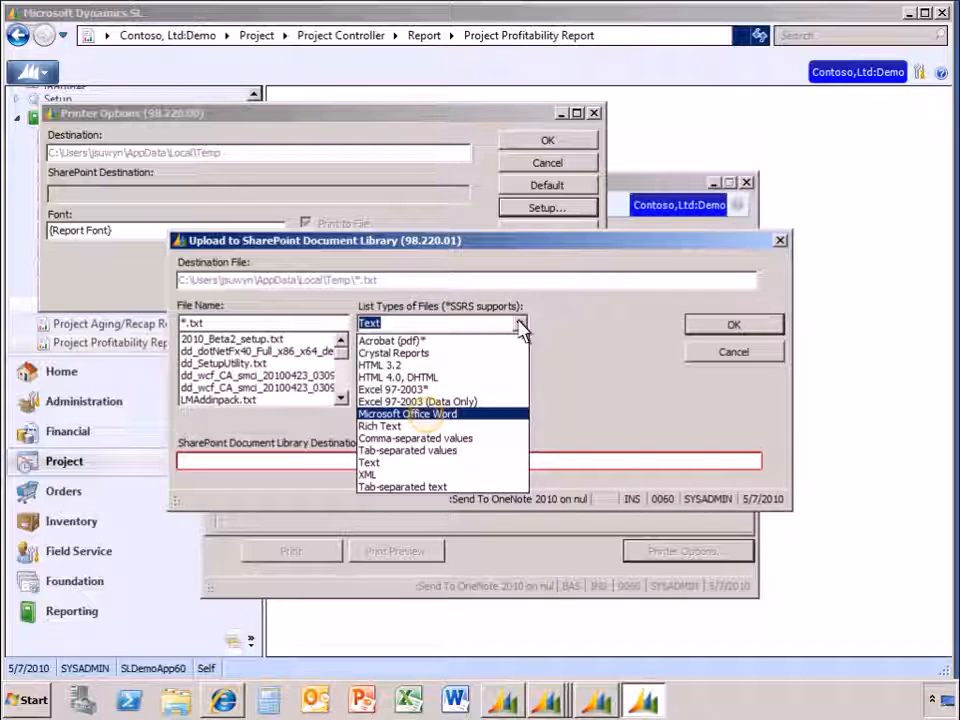
click(429, 416)
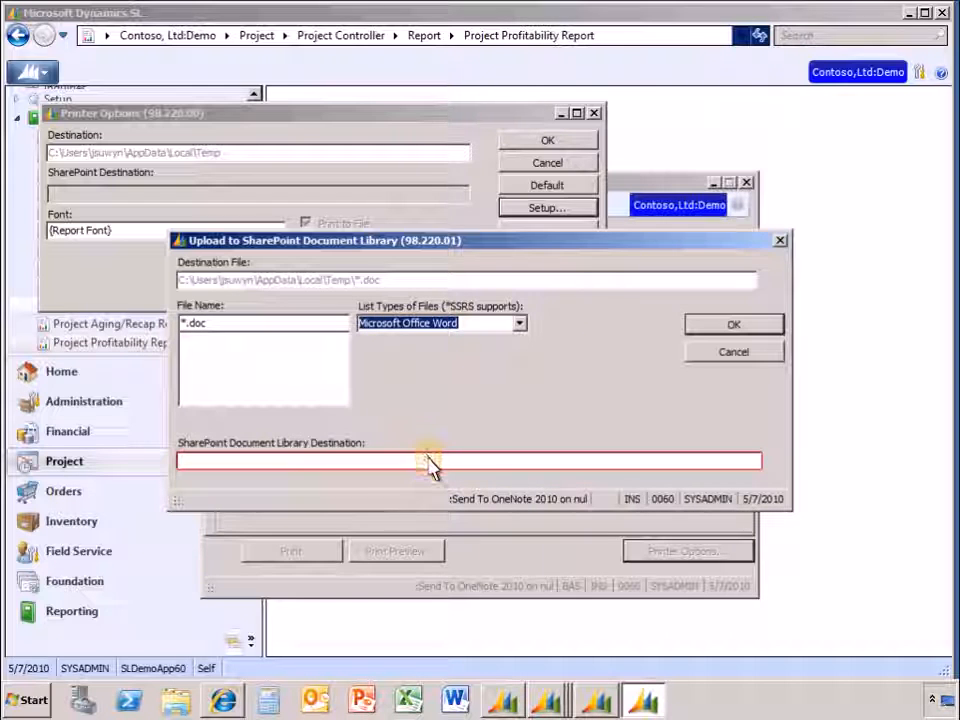
- Find the document libraries of the ProjectSW123001 site and set its Shared Documents library as the report's SharePoint destination
double_click(429, 463)
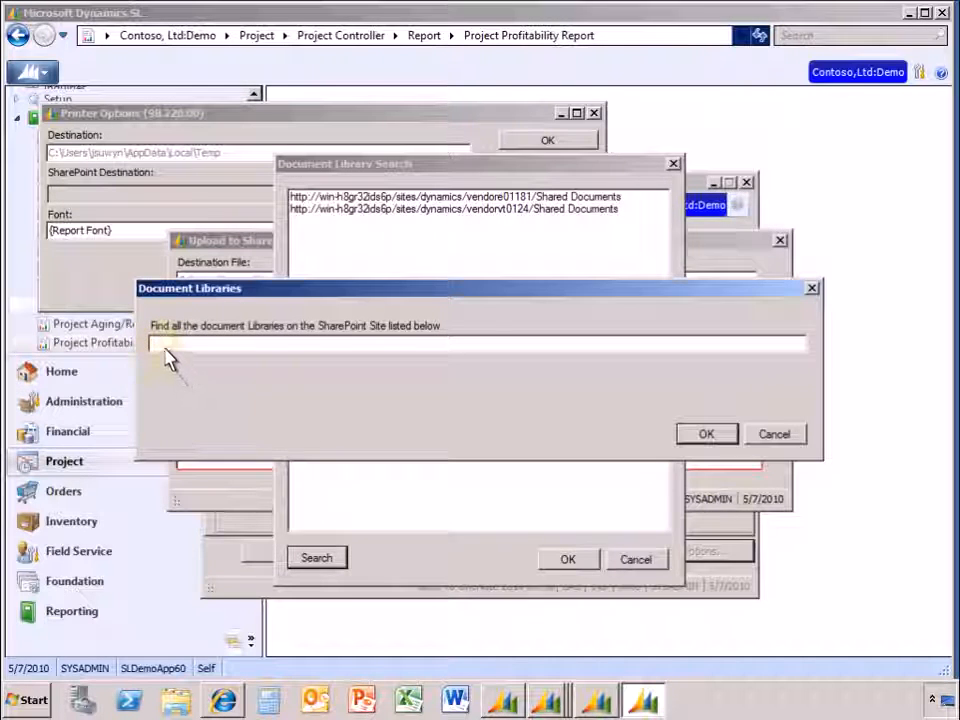
text(http://win-h8gr32ids6p/sites/Dynamics/ProjectSW123001/SitePages/Home.aspx)
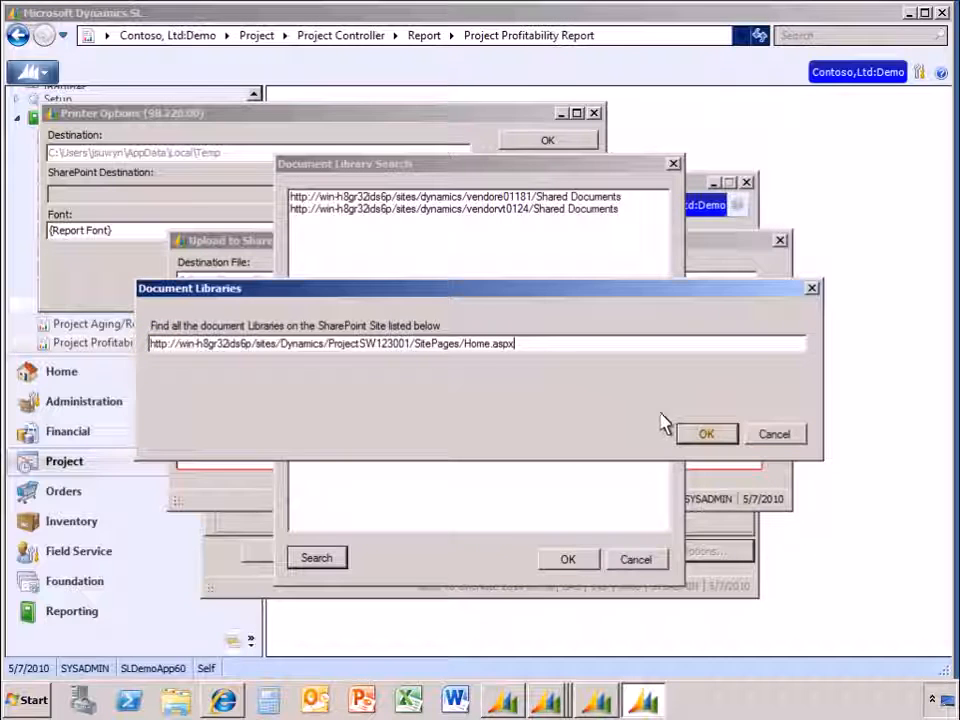
click(712, 441)
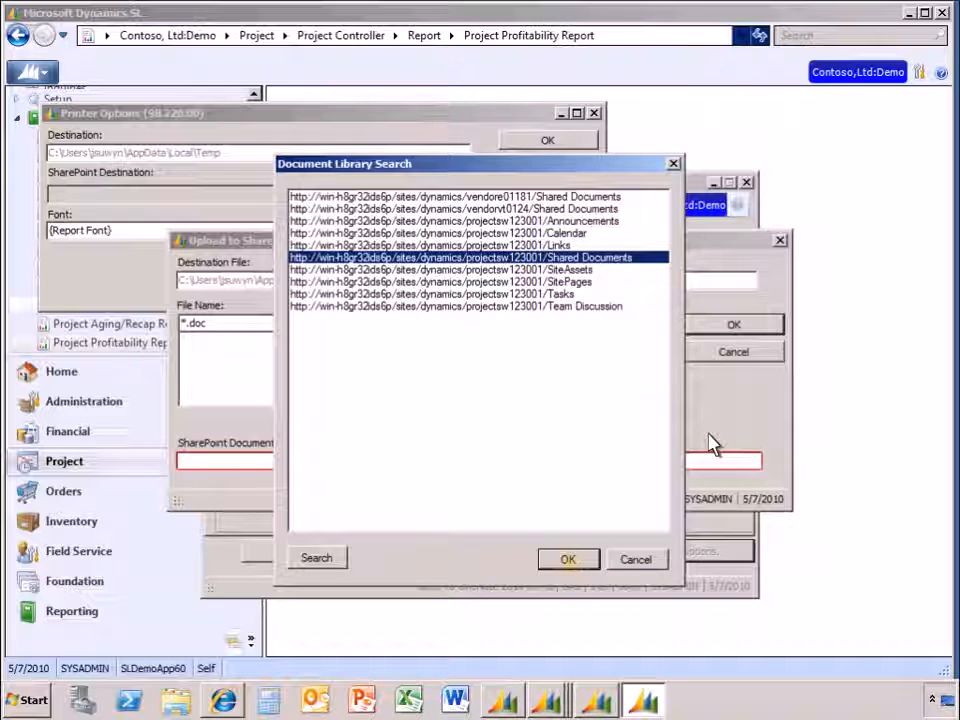
click(567, 560)
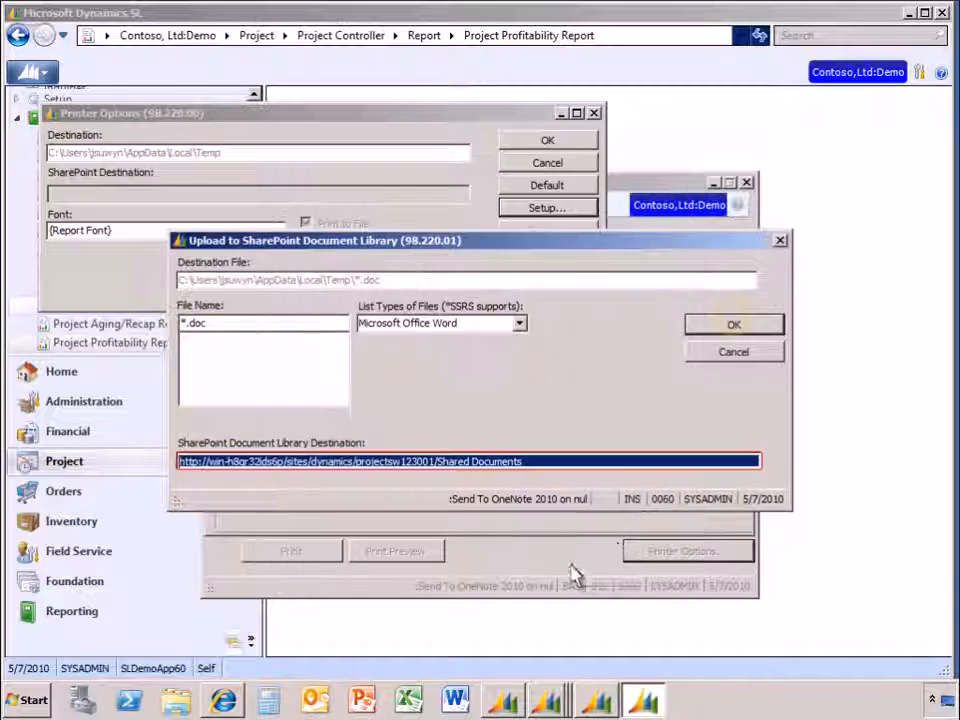
click(735, 328)
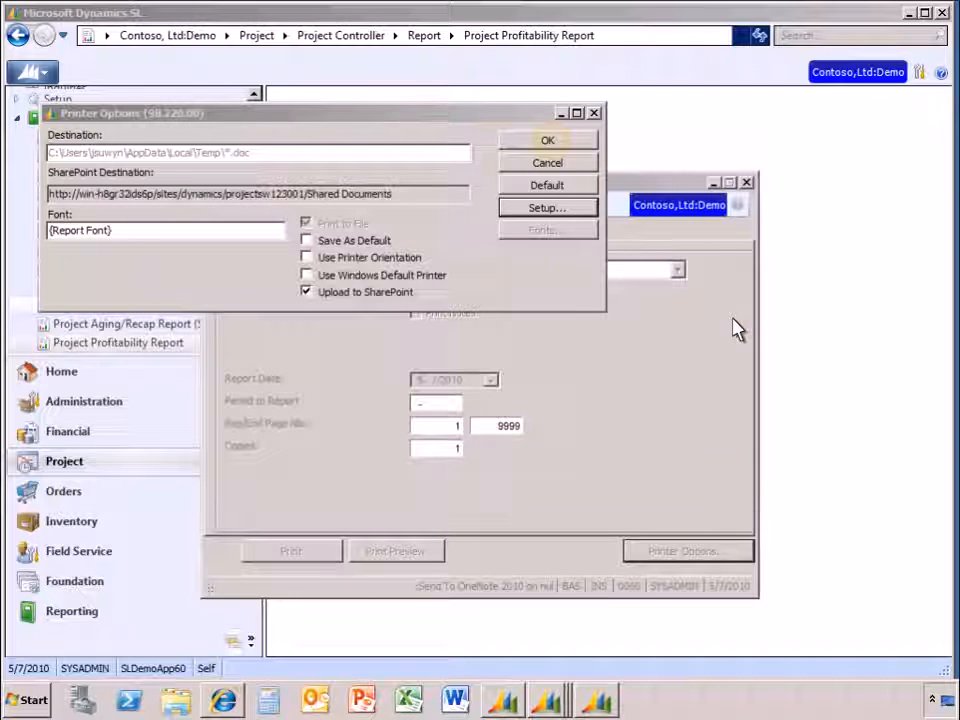
click(553, 144)
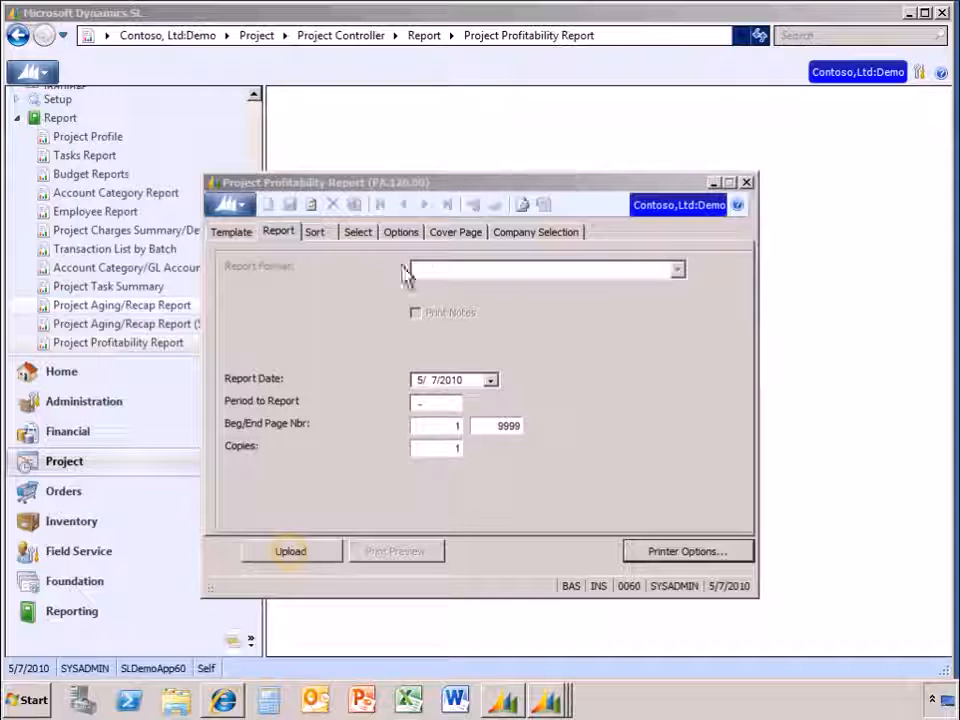
- Upload the Project Profitability Report and check the Shared Documents list on the project site in Internet Explorer
click(291, 552)
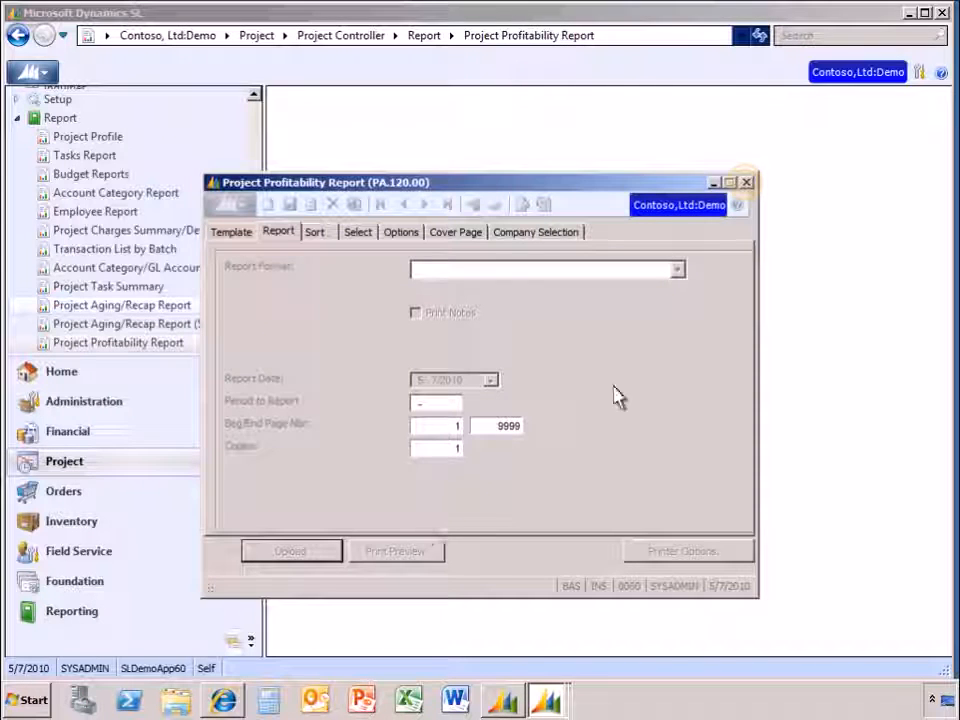
click(746, 183)
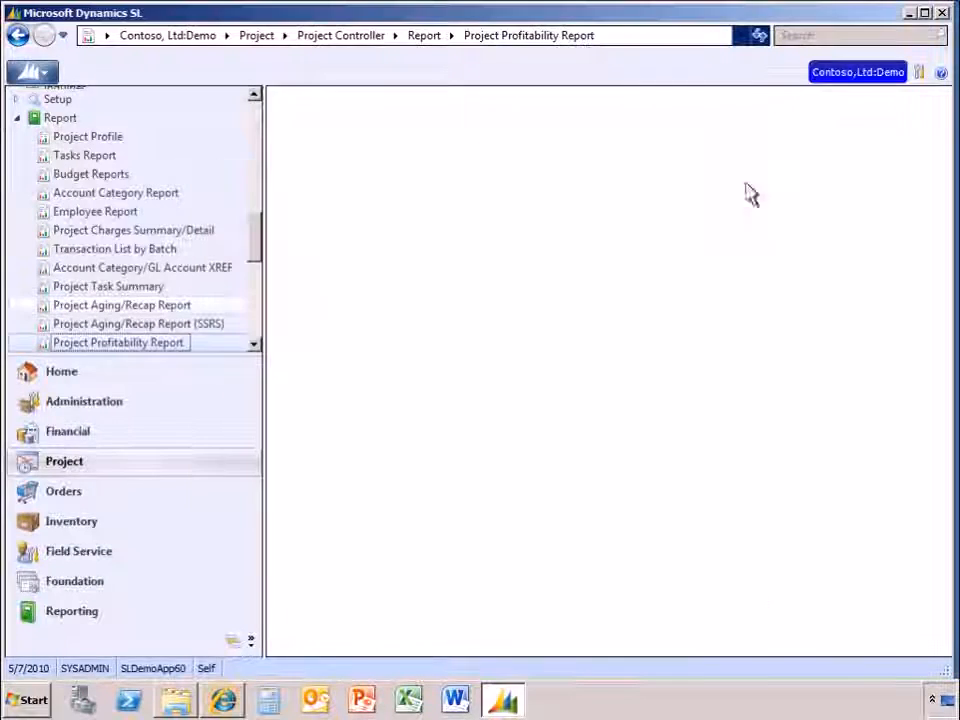
click(224, 702)
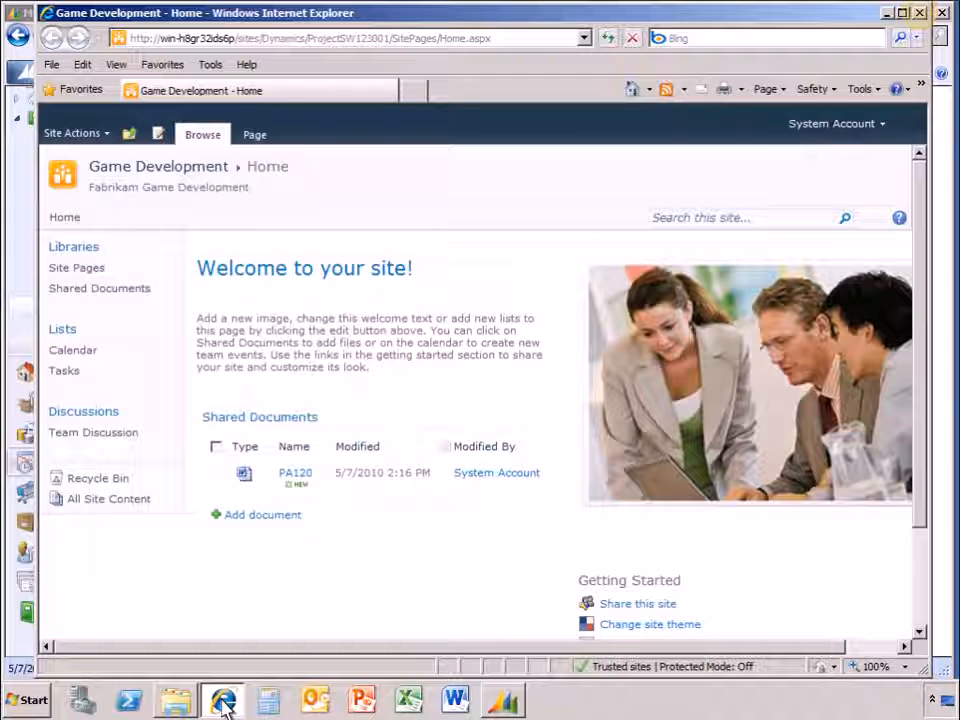
click(920, 13)
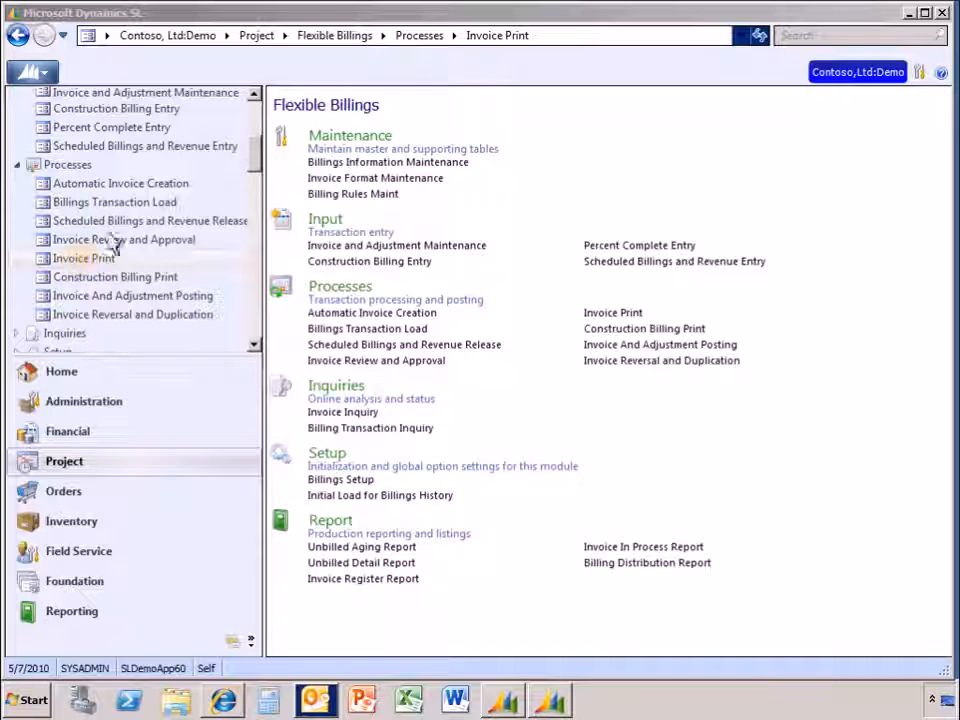
- Print the final invoices for company 0060 to the printer from Invoice Print and close the screen
click(82, 260)
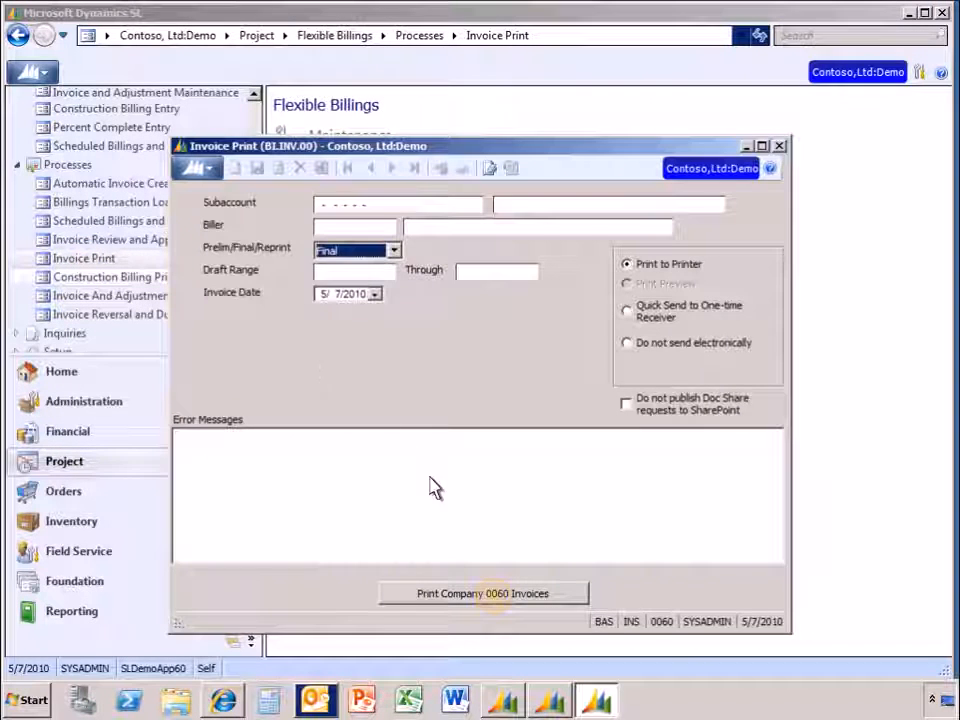
click(497, 605)
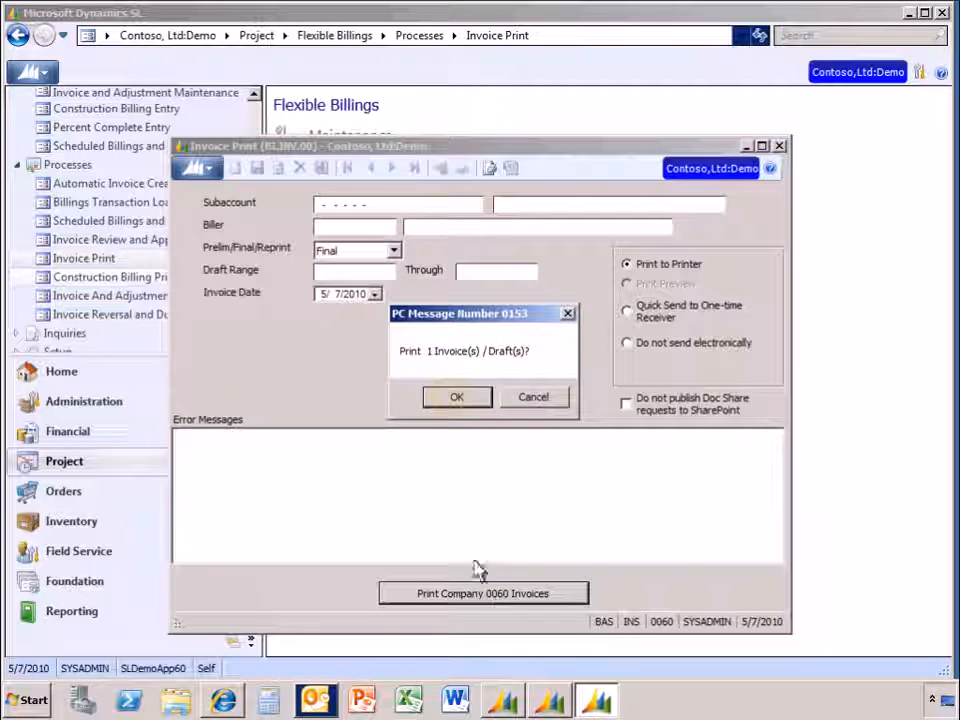
click(455, 398)
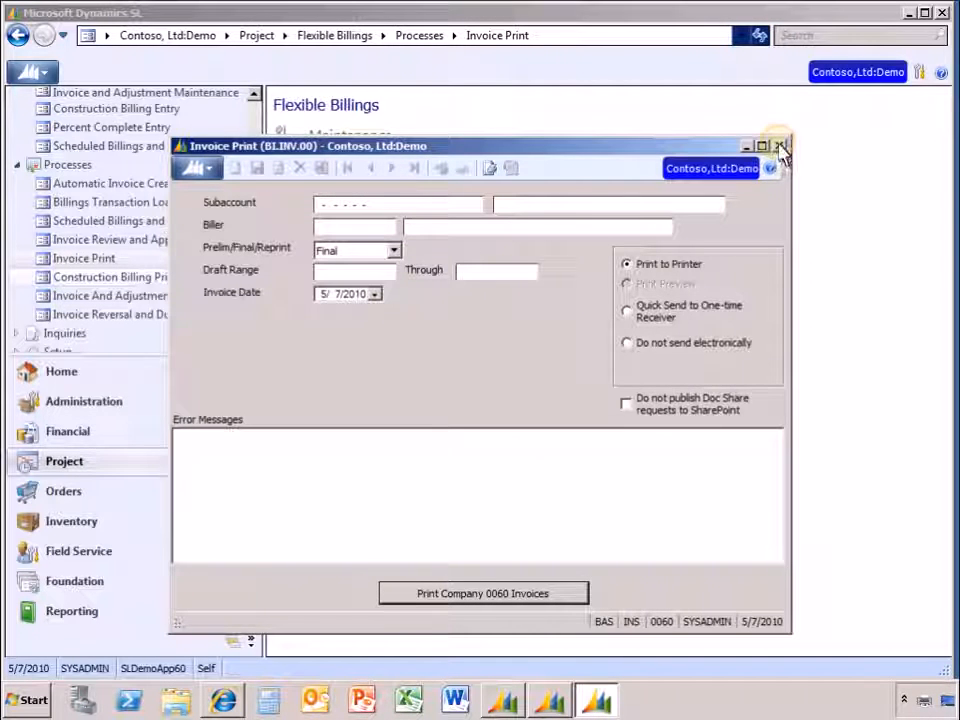
click(781, 148)
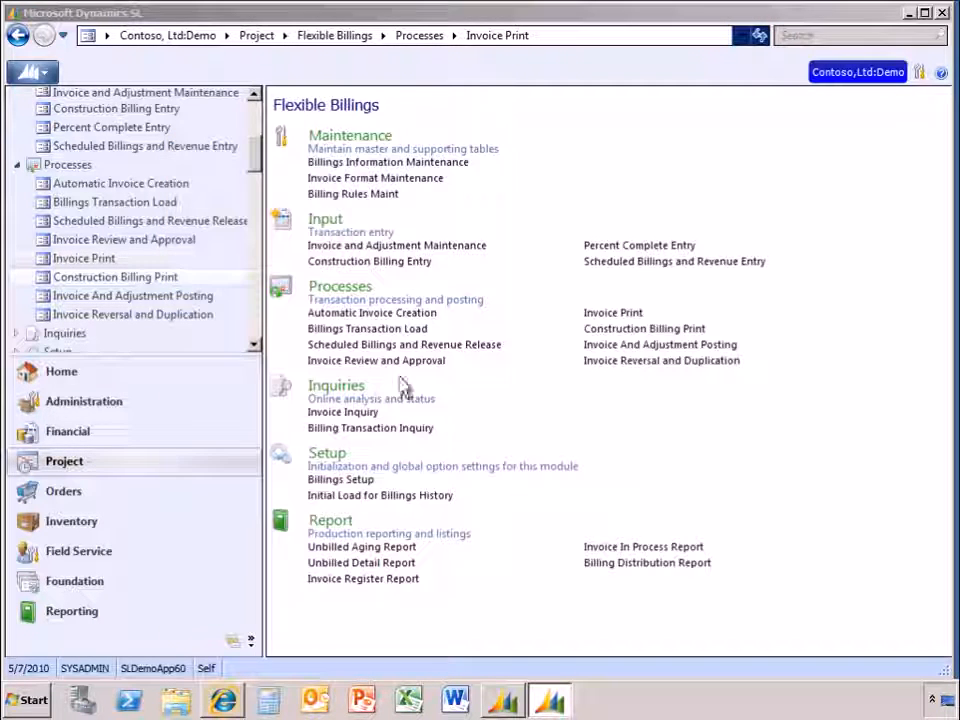
- Switch to Internet Explorer and view the Flexible Billing Invoice library on the Game Development site
click(223, 700)
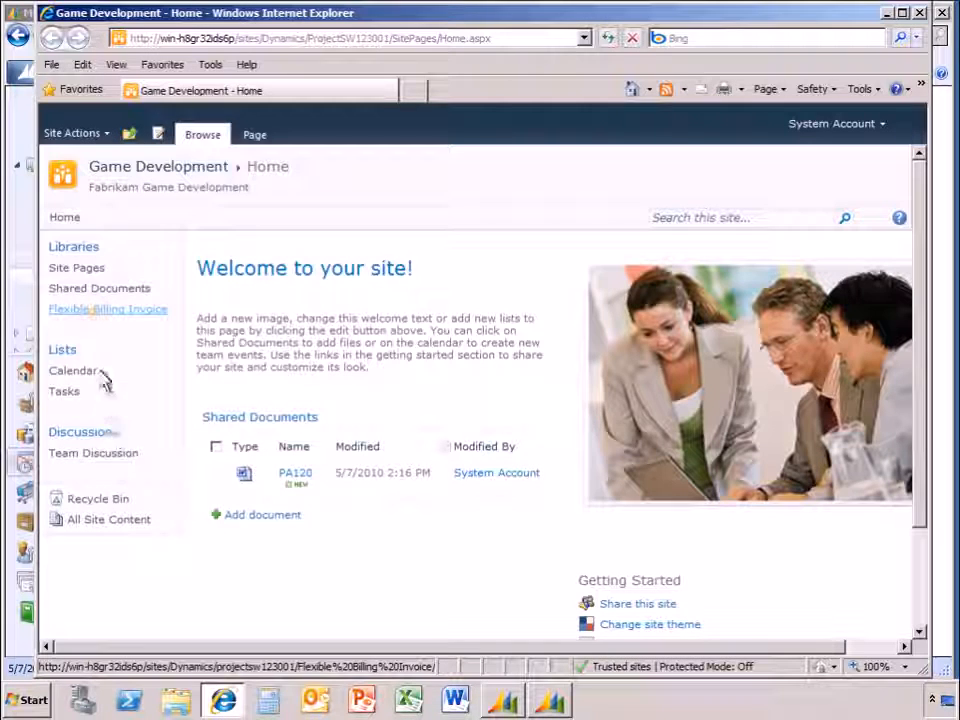
click(95, 312)
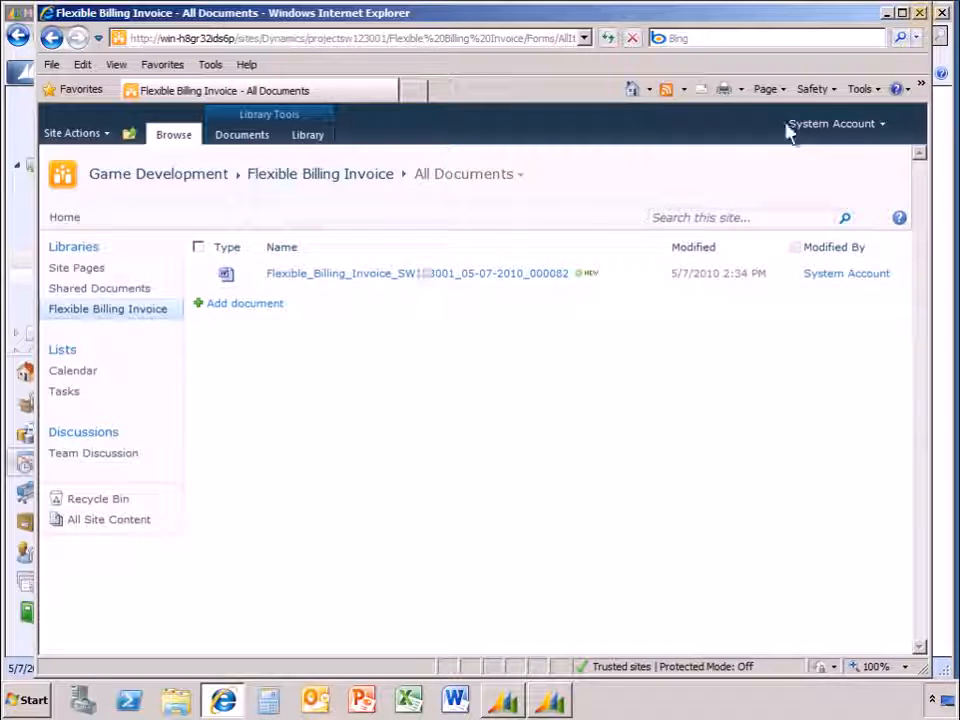
click(921, 13)
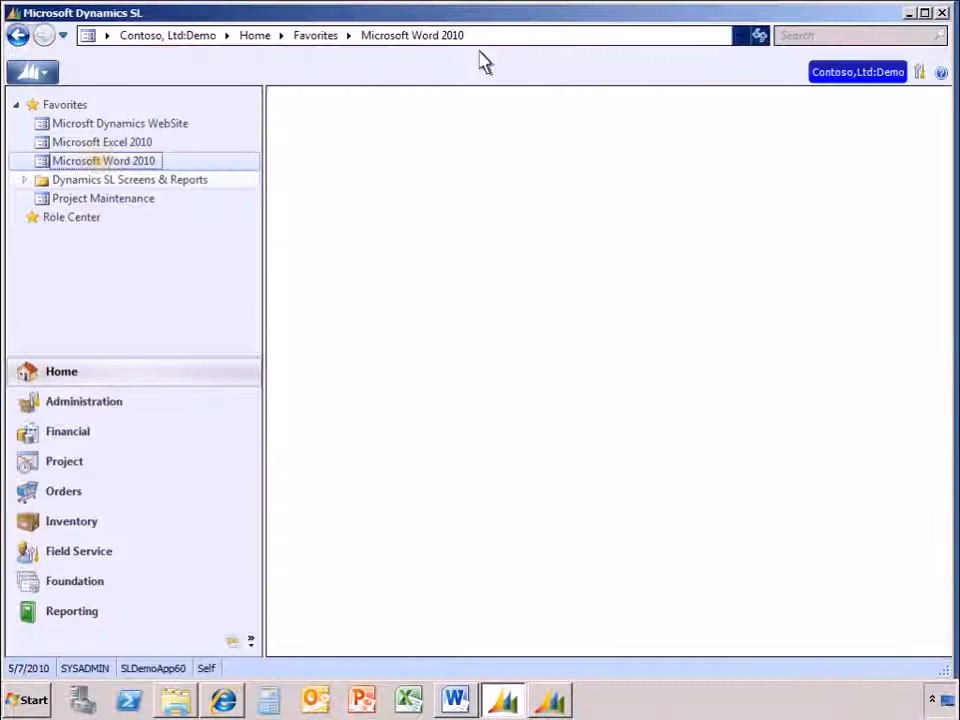
- Open Microsoft Word 2010 from the favorites, view the Save to SharePoint locations for the Statement of Work document, and close Word
click(112, 162)
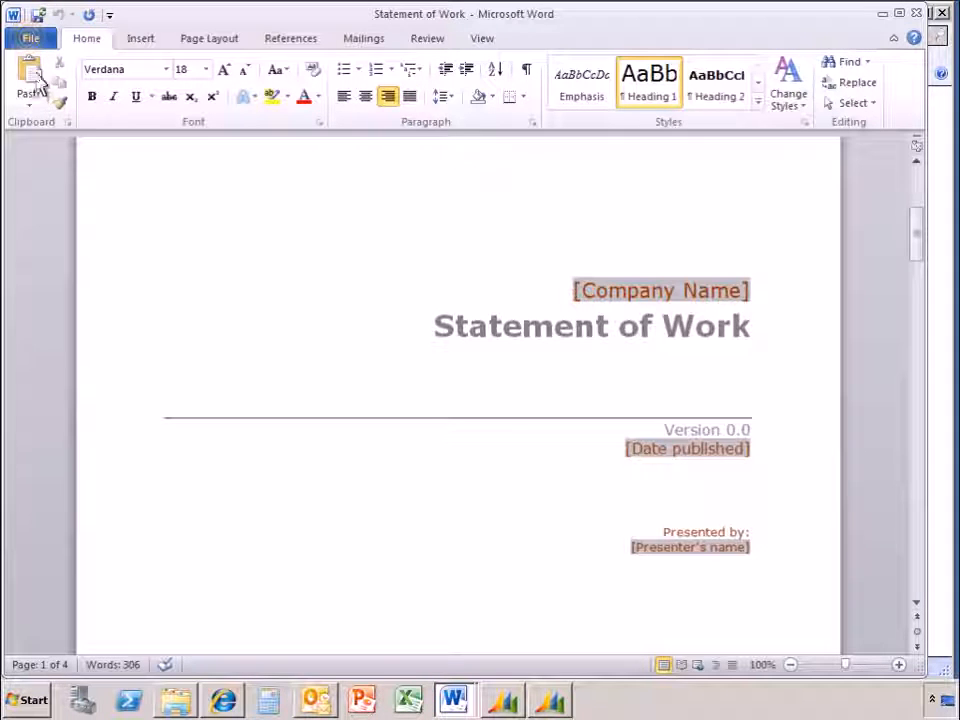
click(30, 40)
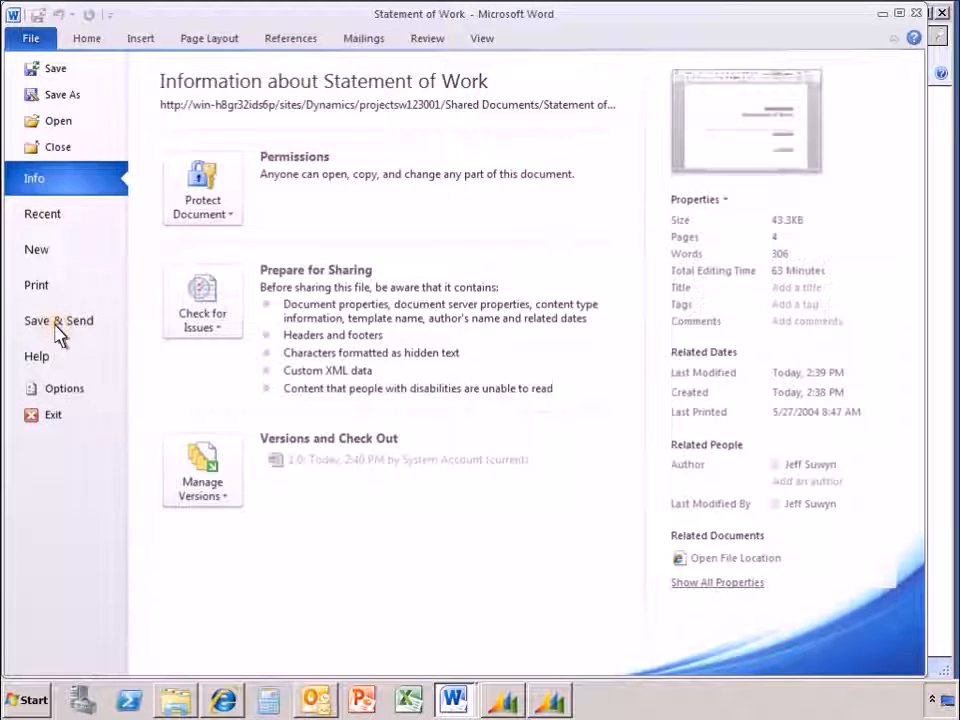
click(56, 326)
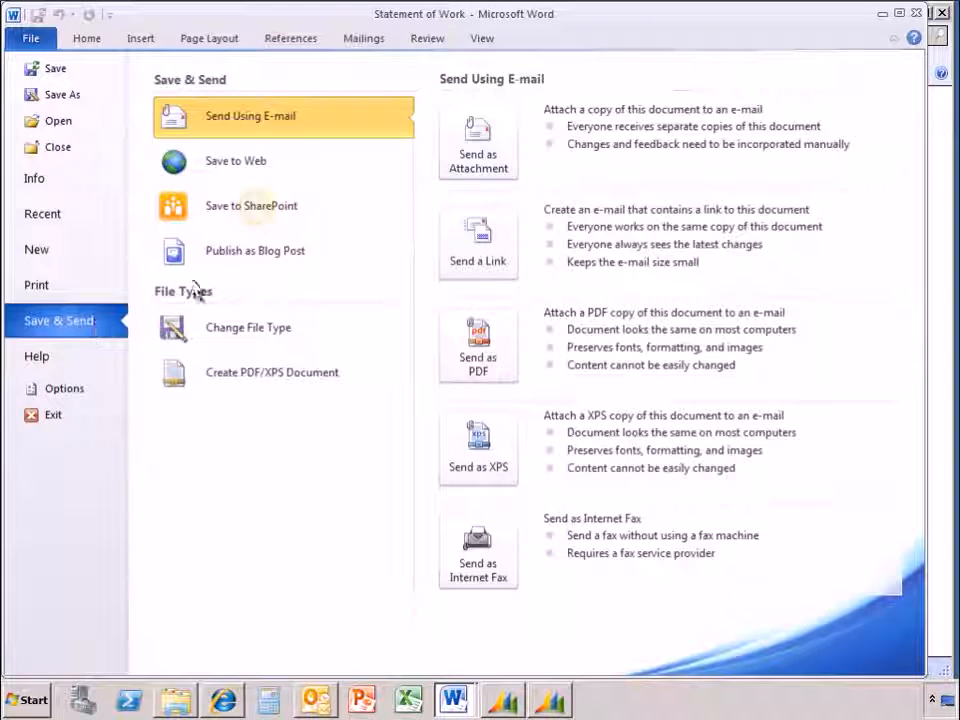
click(260, 215)
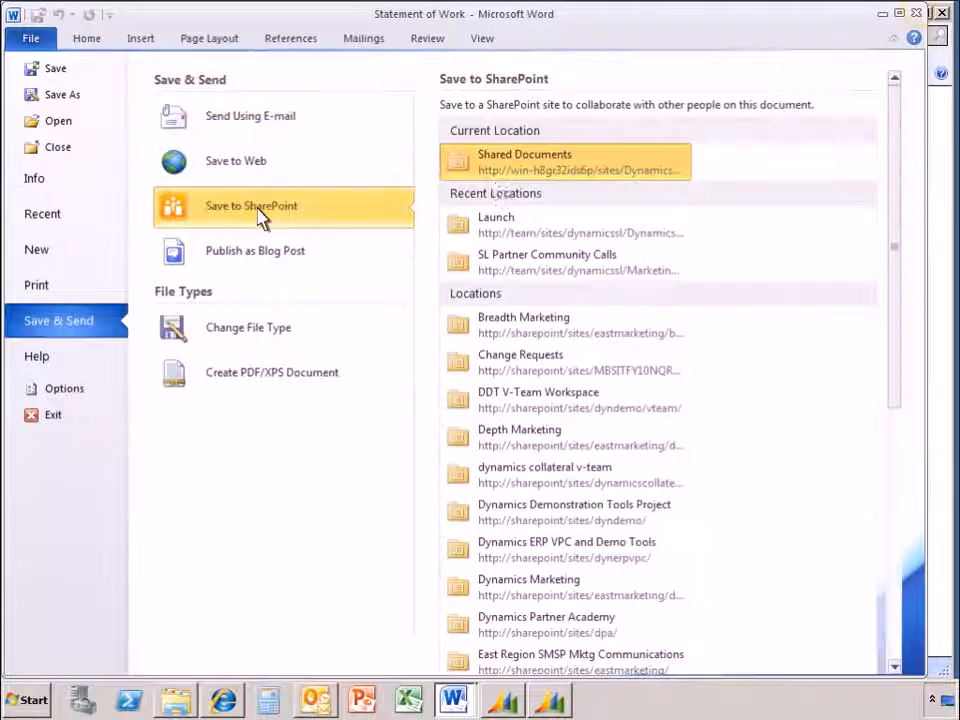
click(918, 14)
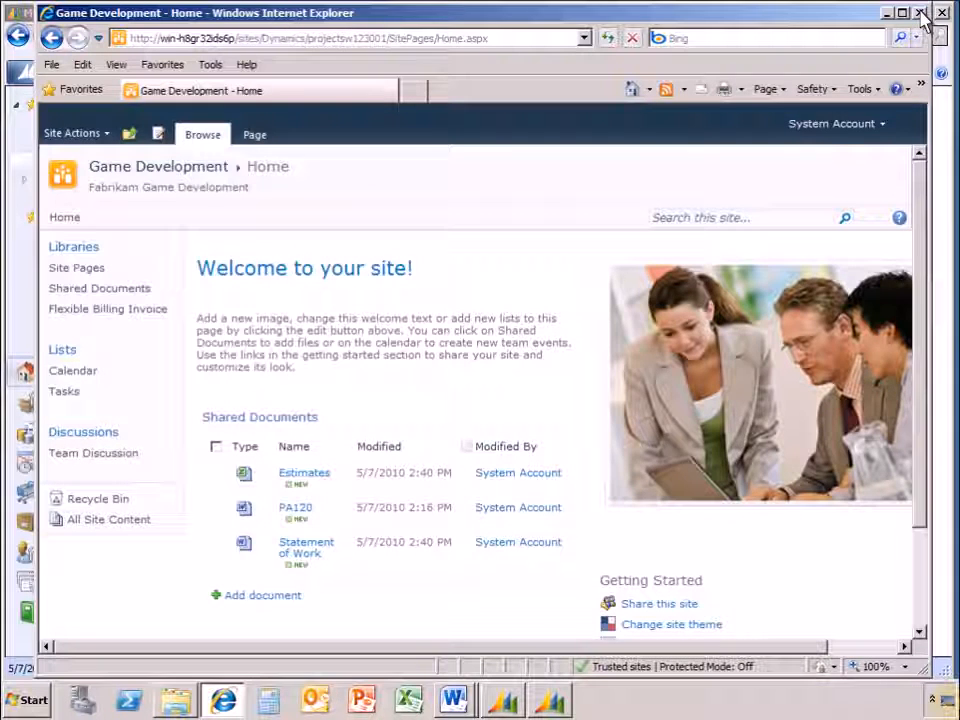